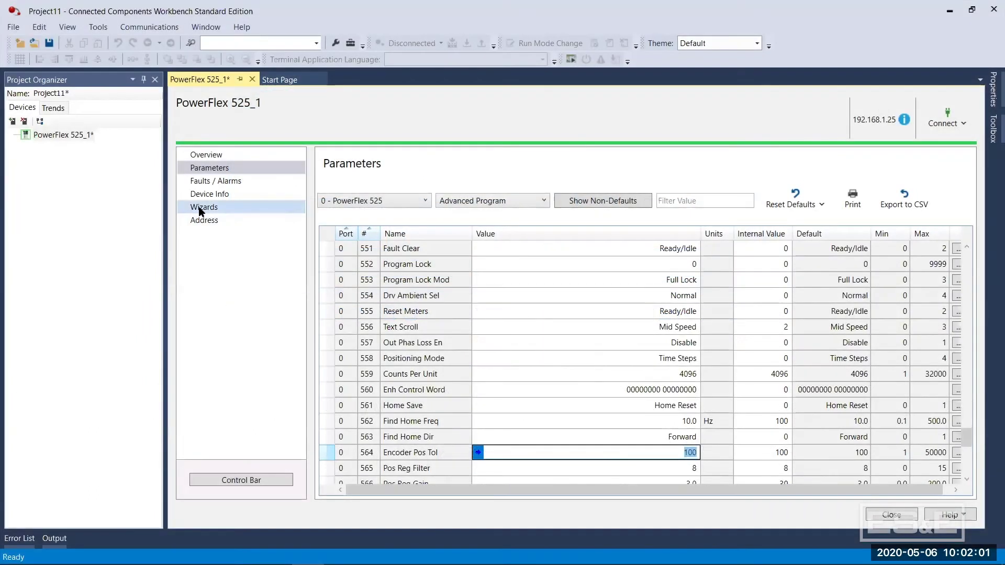
- Start the PowerFlex 525 Position StepLogic Setup Wizard and apply the positioning selection in Common Settings 1
left_click(199, 207)
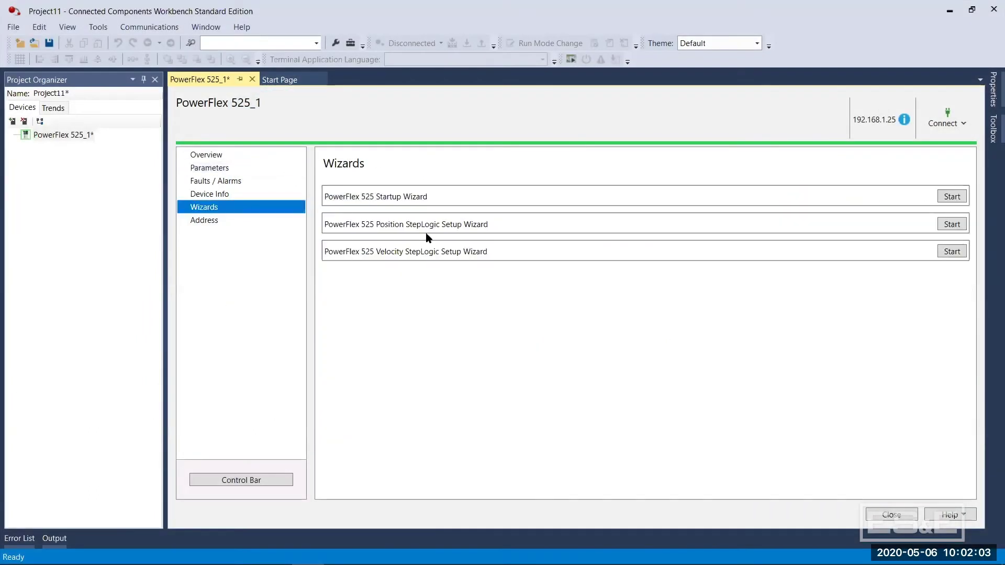
left_click(952, 224)
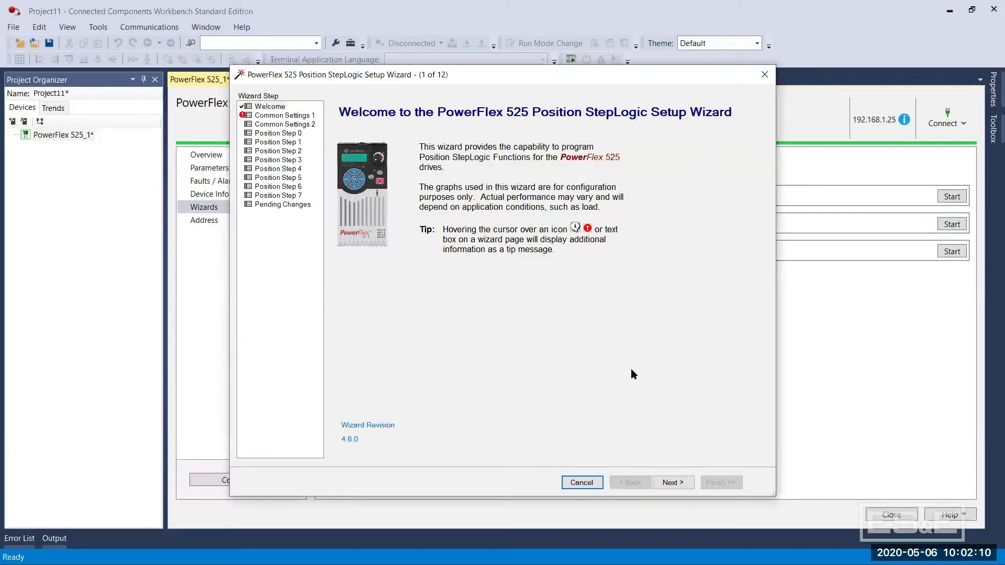
left_click(672, 482)
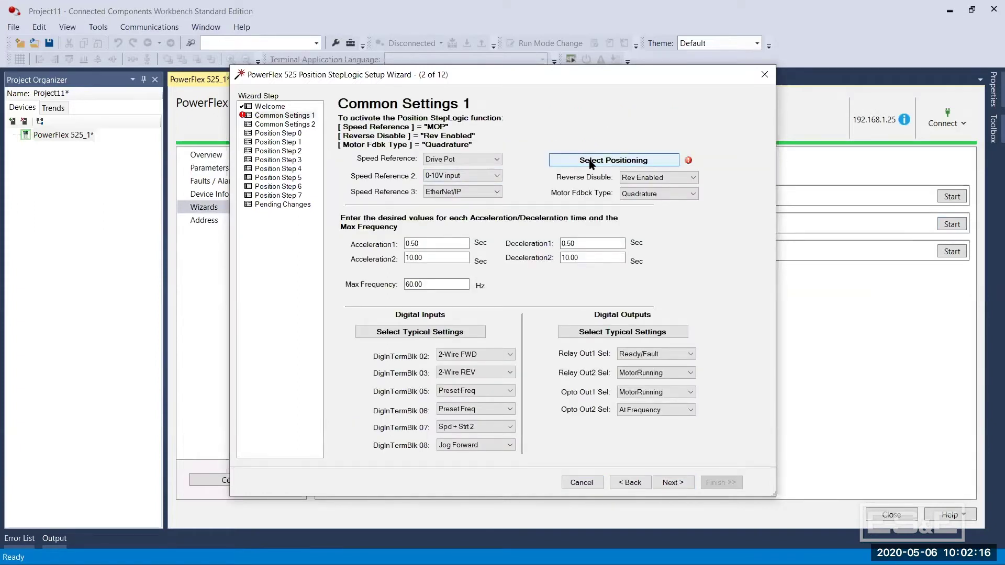
left_click(591, 164)
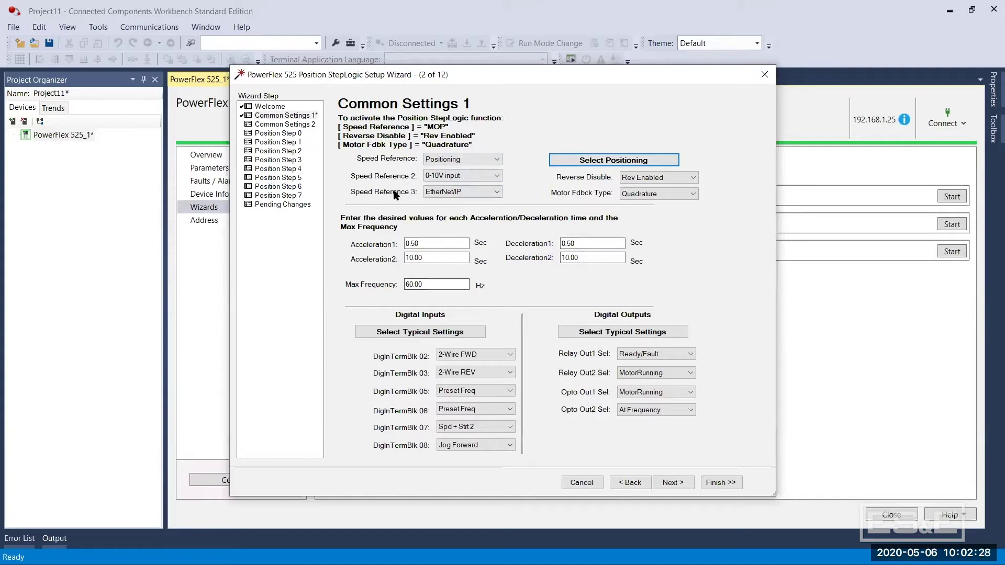
- Advance to Common Settings 2 and set the Pos Mode to Step Logic
left_click(673, 483)
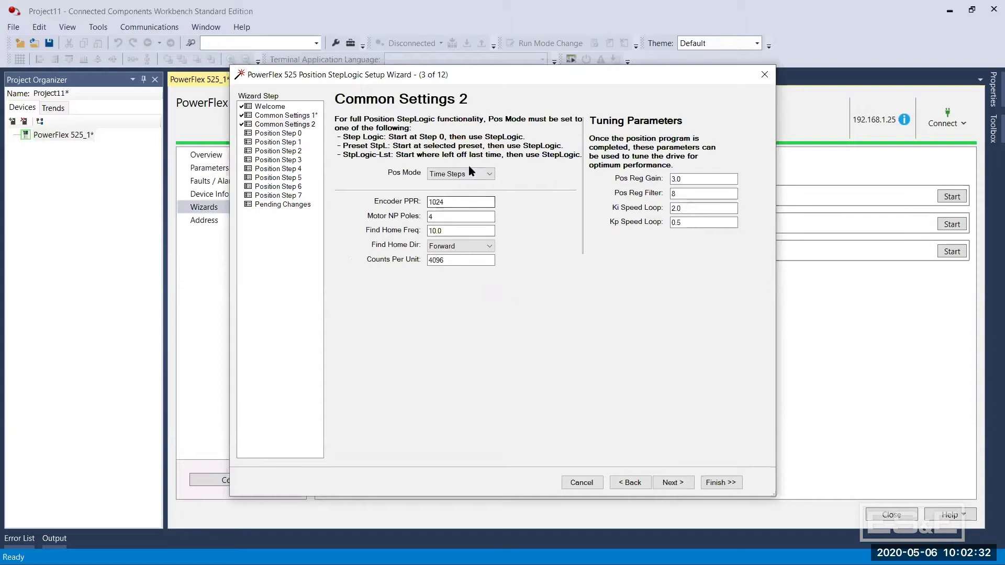
left_click(469, 173)
left_click(459, 202)
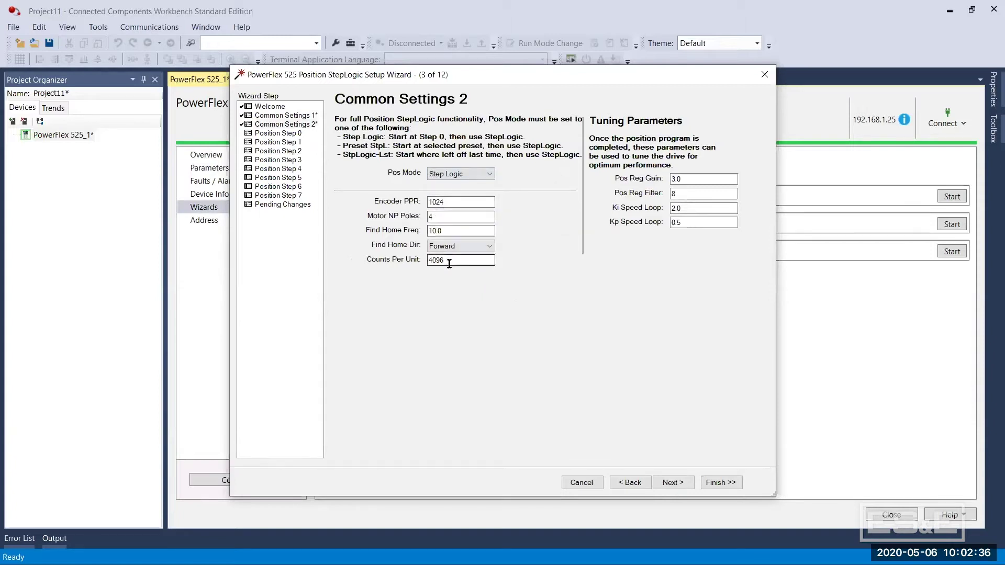
double_click(456, 202)
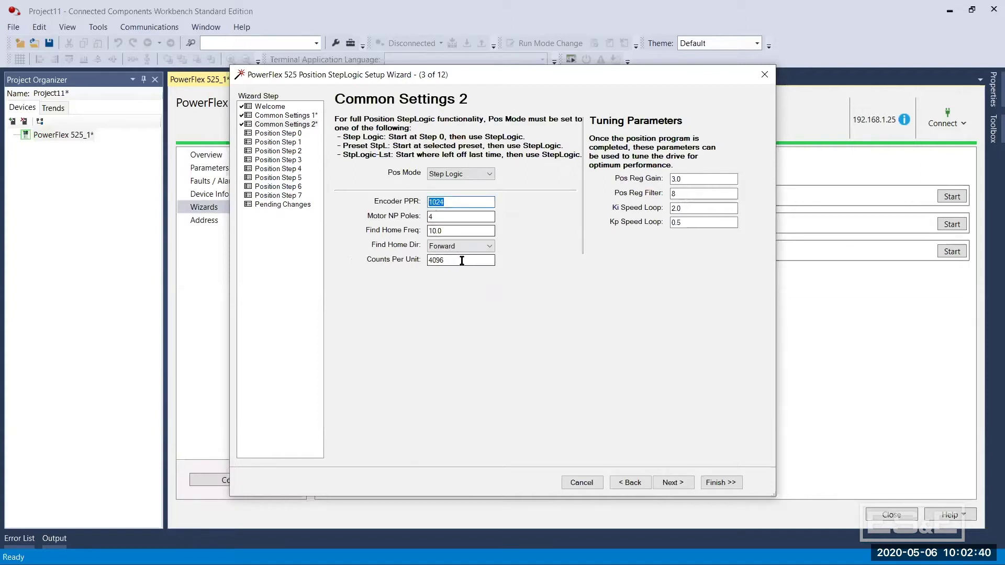
left_click_drag(462, 261, 434, 260)
left_click(451, 260)
left_click_drag(451, 260, 419, 261)
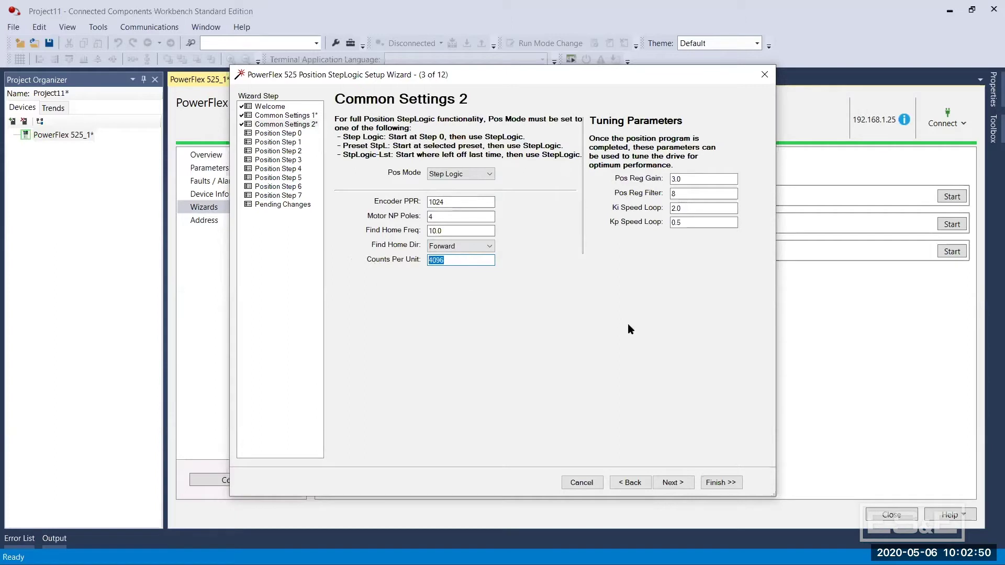
- Set the Pos Reg Gain to 16 and the Pos Reg Filter to 8, and continue to Position Step 0
left_click(676, 178)
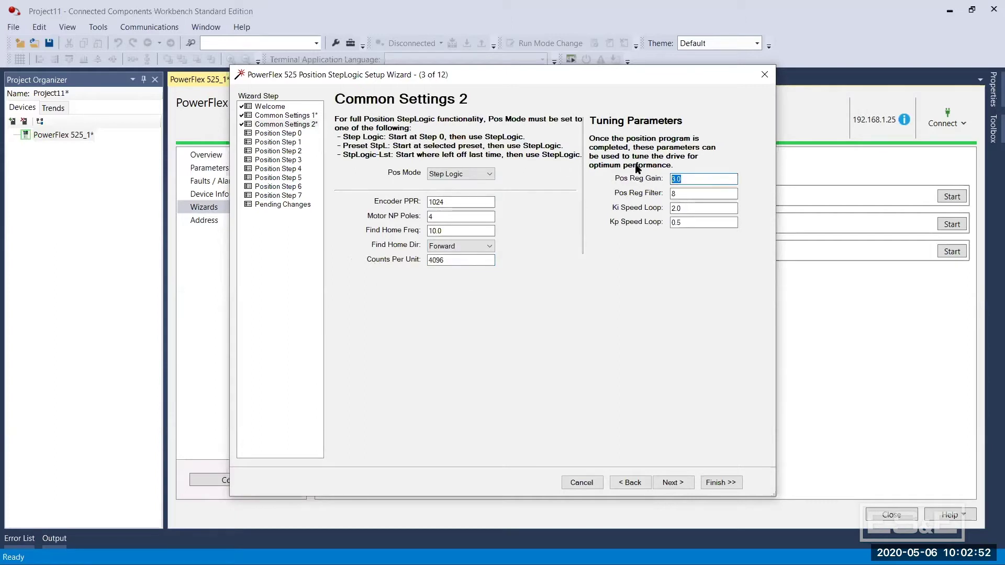
type("16")
key("Tab")
type("8")
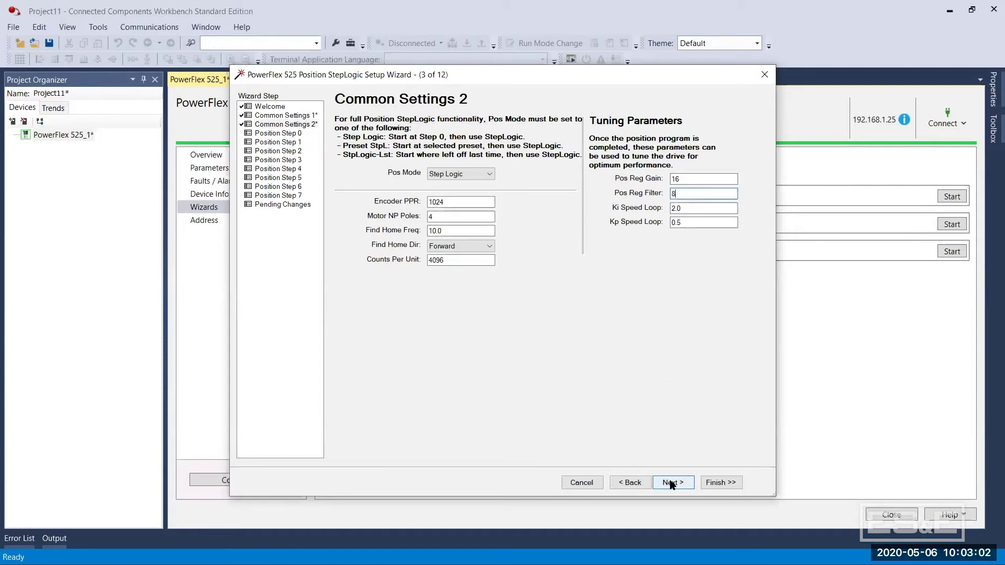
left_click(672, 483)
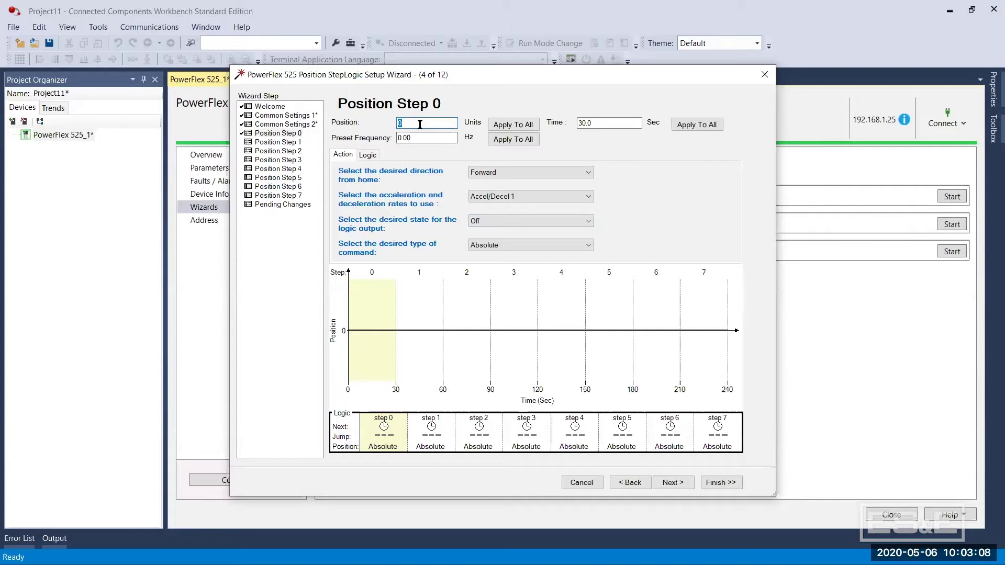
- Configure Position Step 0 with position 1 unit, time 2 s, preset frequency 50 Hz and the Incremental command type
type("1")
double_click(601, 123)
type("2")
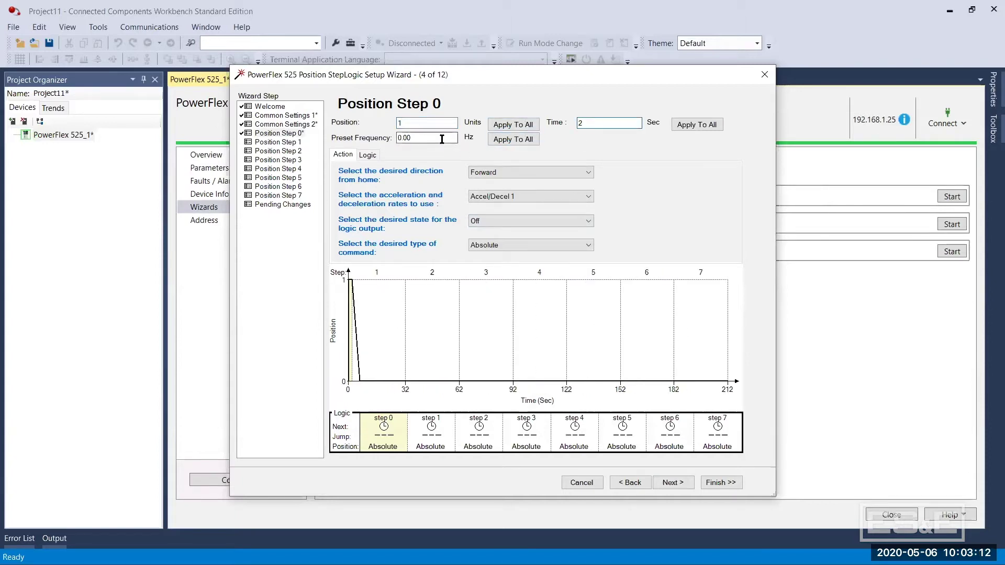
double_click(408, 138)
type("50")
left_click(481, 248)
left_click(488, 261)
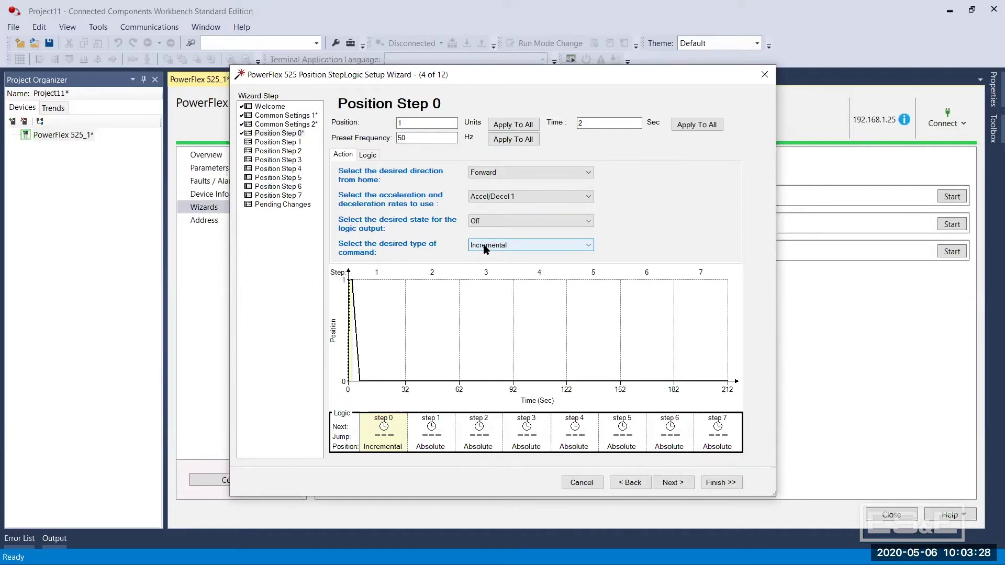
- Set Position Step 0's logic to jump to Step 1 if the time above expires, and continue to Position Step 1
left_click(372, 156)
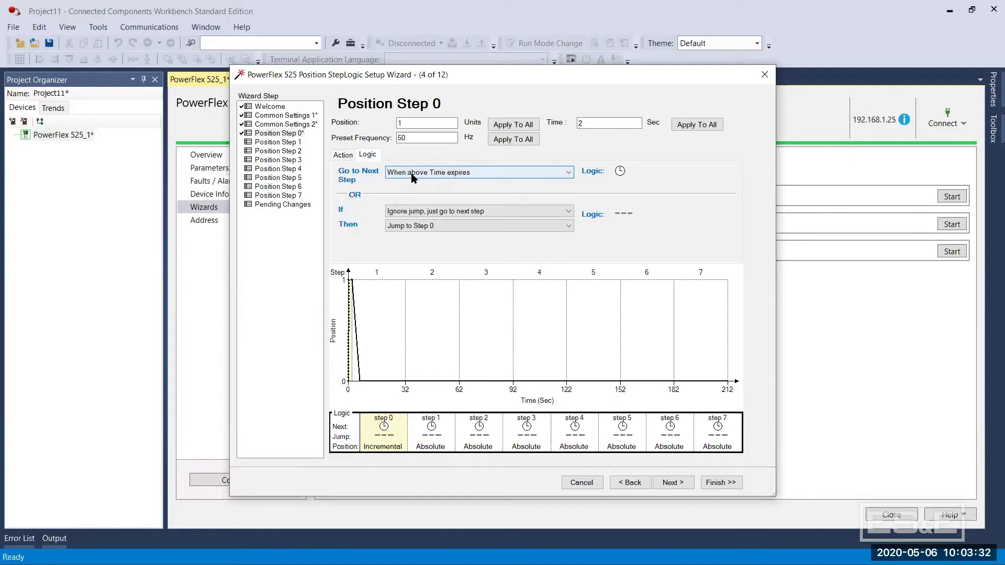
left_click(442, 212)
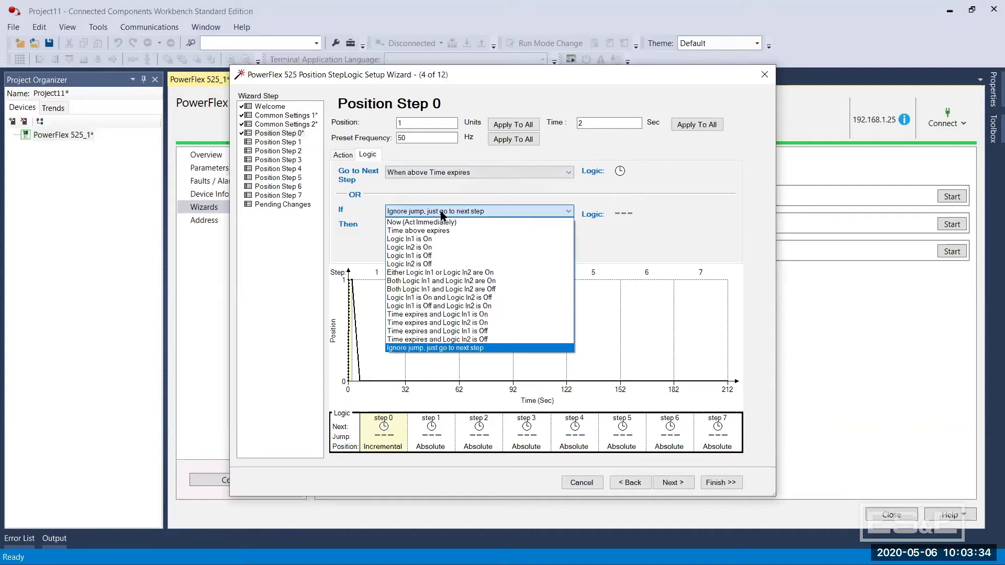
left_click(435, 231)
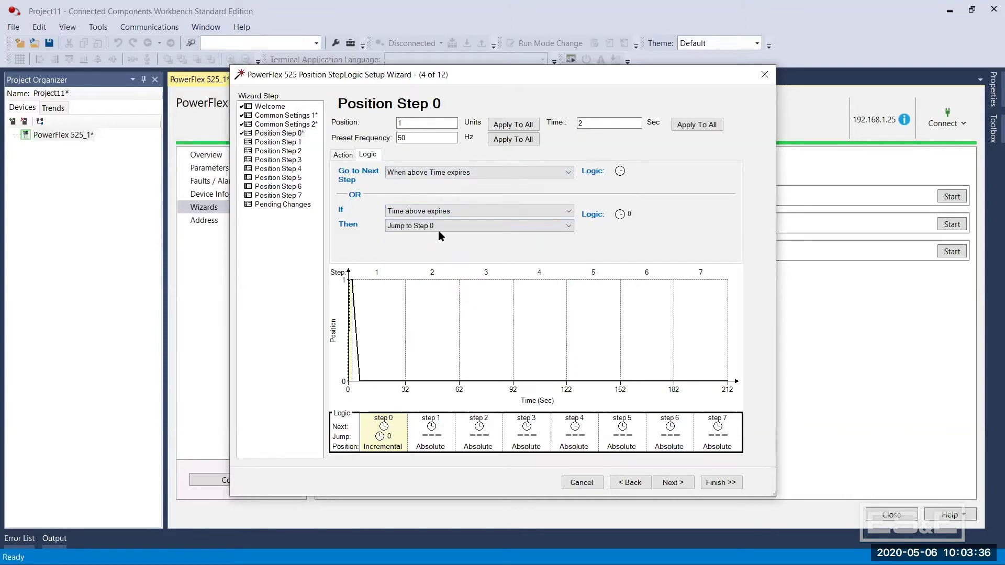
left_click(412, 226)
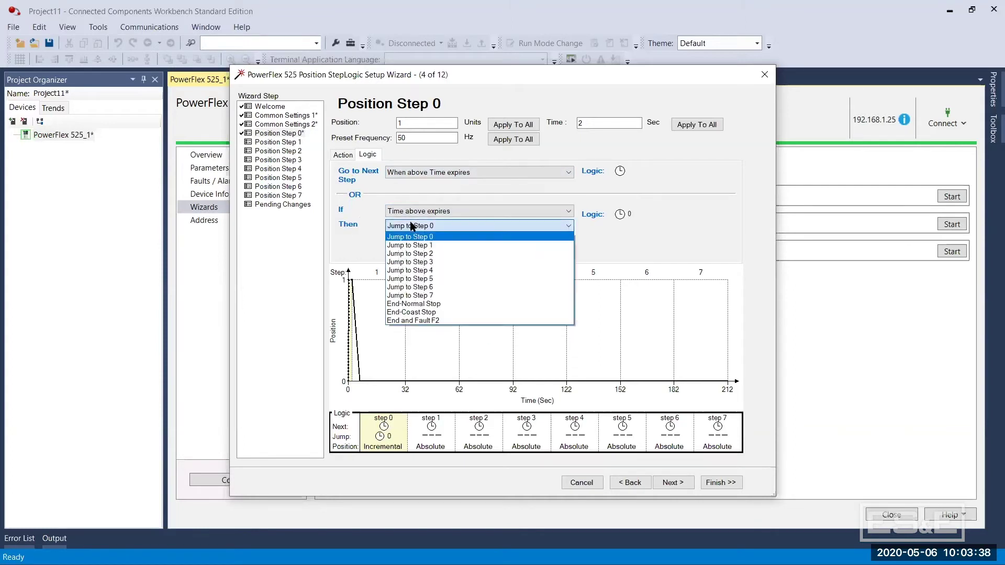
left_click(410, 244)
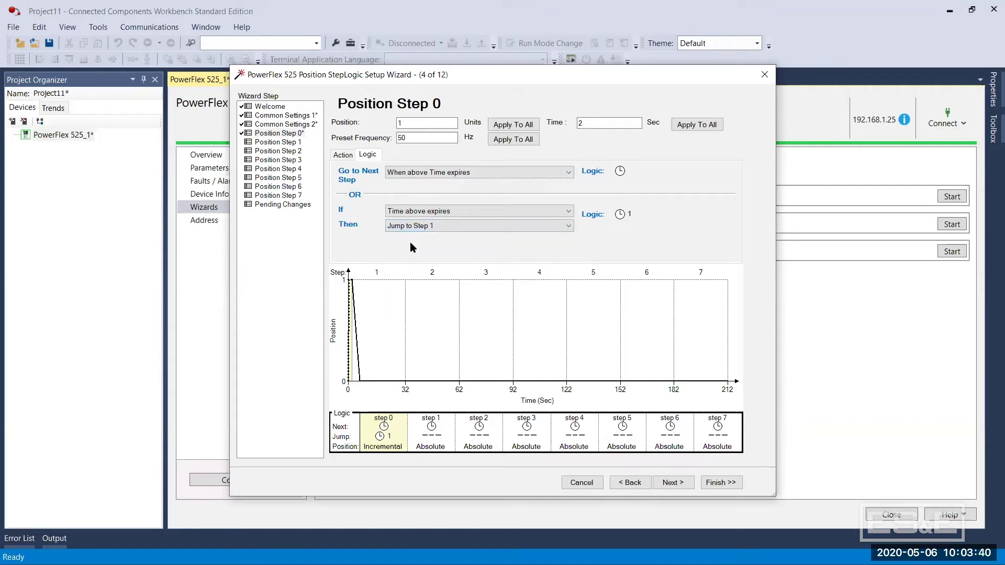
left_click(674, 483)
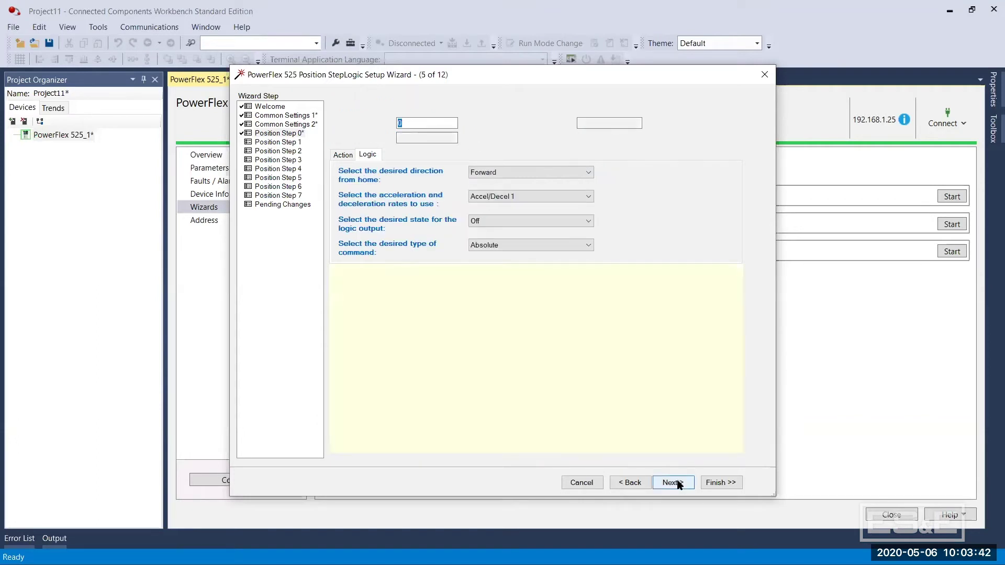
- Set Position Step 1's position to 10 units, time to 5 s and preset frequency to 50 Hz
left_click(424, 123)
type("10")
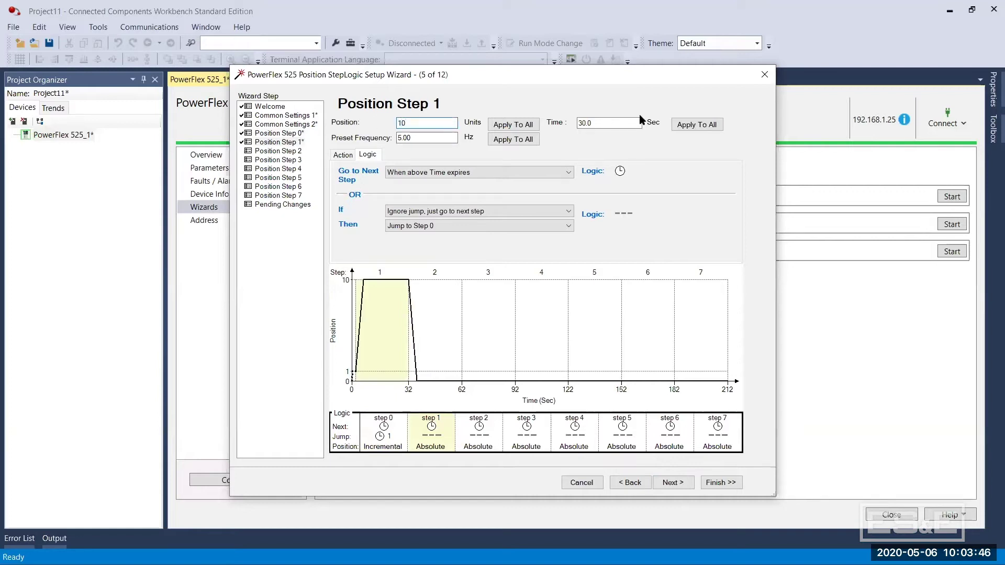
left_click_drag(643, 123, 578, 124)
type("5")
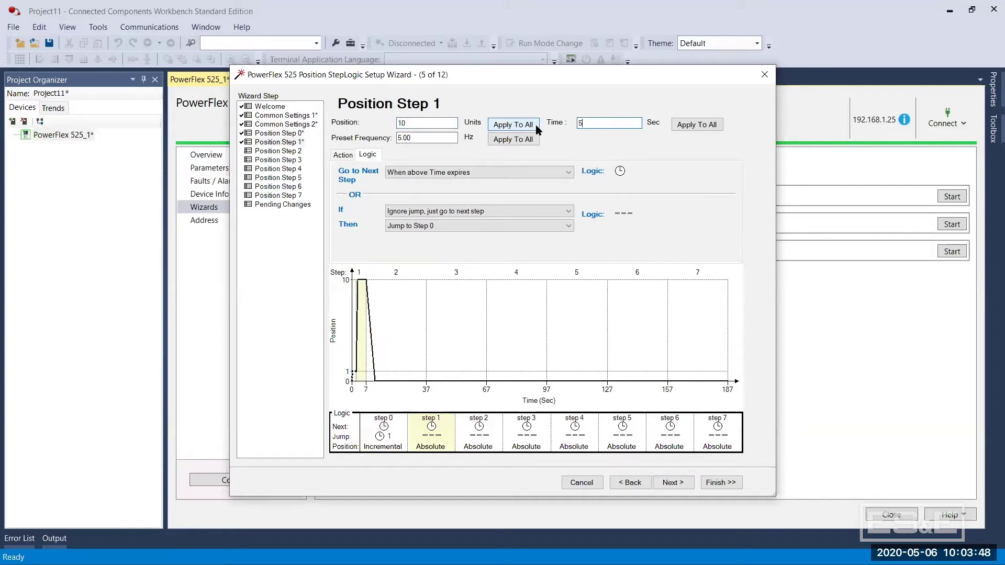
left_click_drag(427, 137, 397, 138)
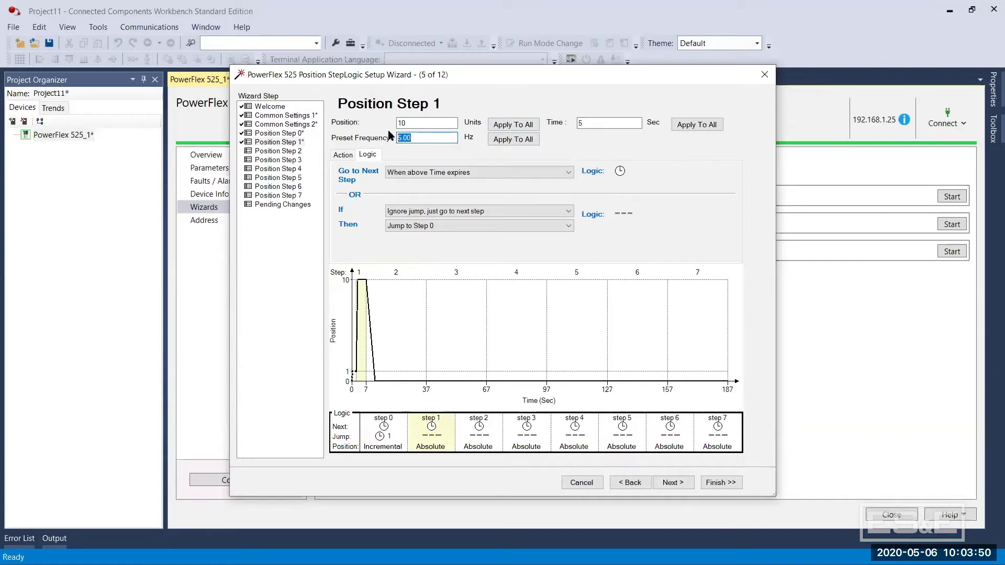
type("5")
- Set Position Step 1's jump condition to Time above expires and look through the go-to-next-step conditions
left_click(412, 212)
left_click(412, 231)
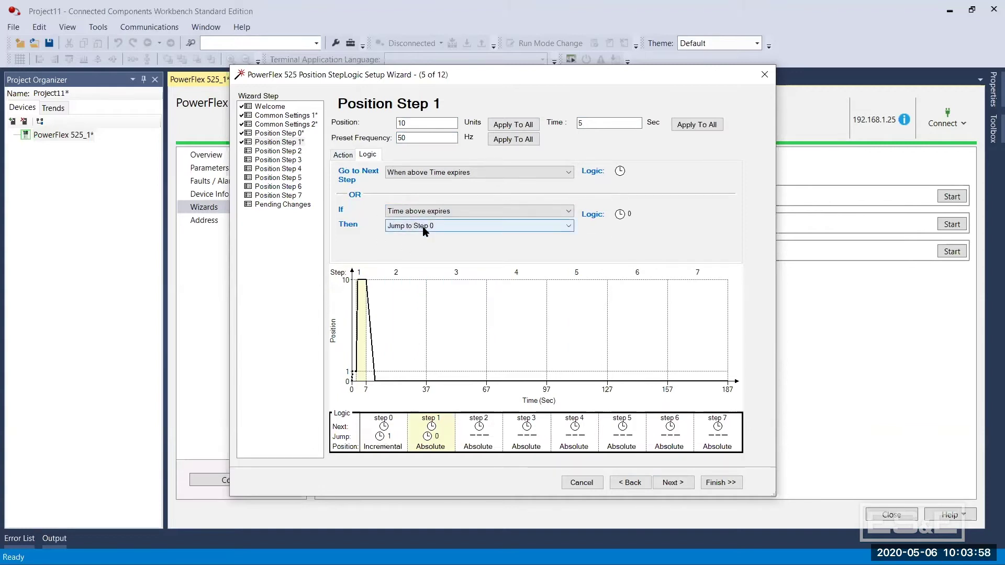
left_click(451, 172)
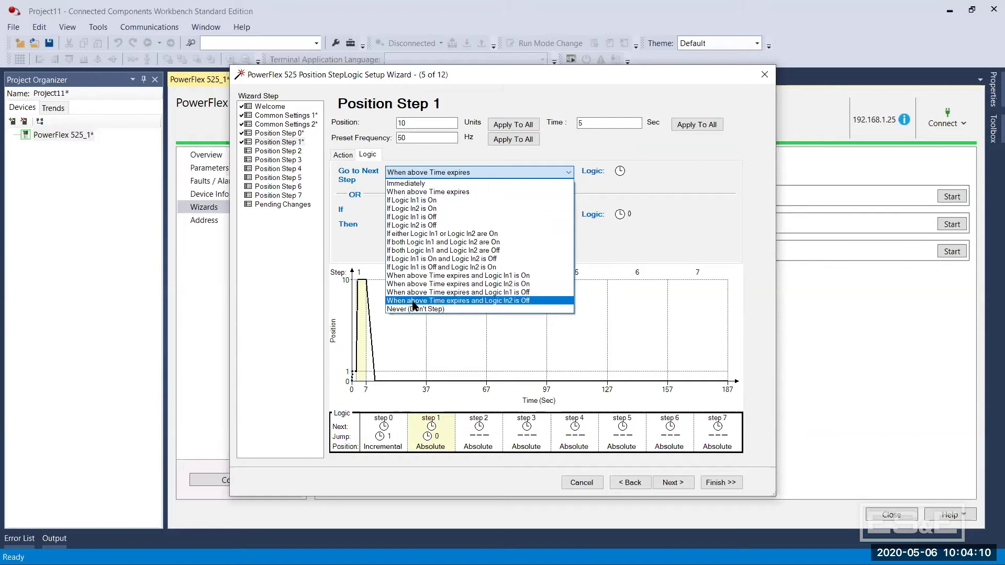
left_click(636, 147)
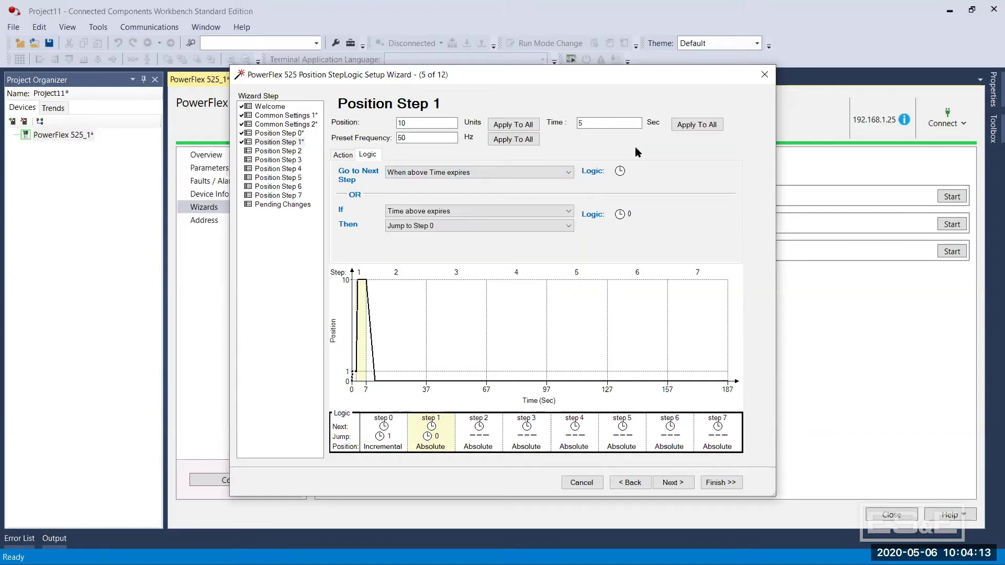
- Set Position Step 1's command type to Incremental and finish the wizard
left_click(343, 155)
left_click(496, 246)
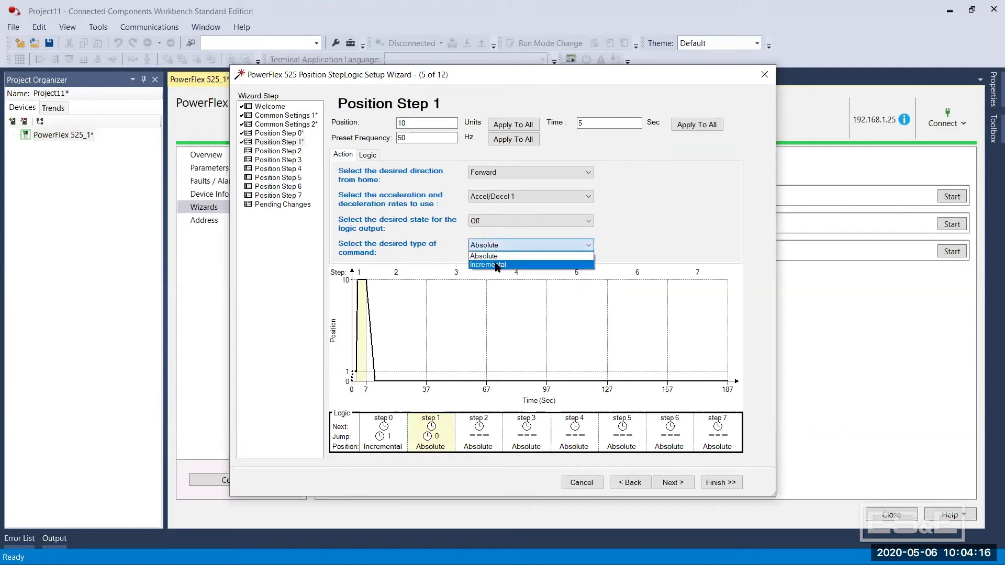
left_click(494, 262)
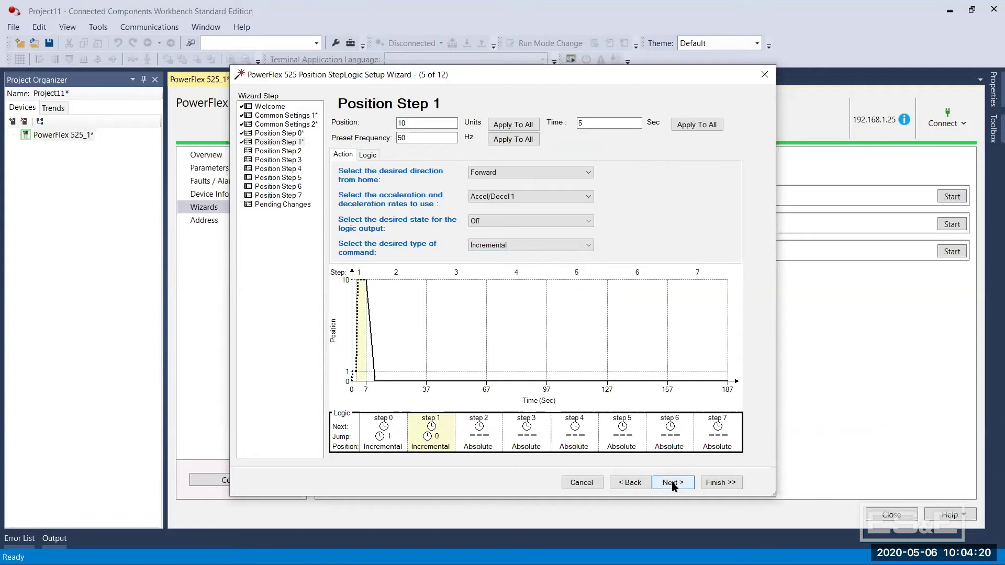
left_click(719, 484)
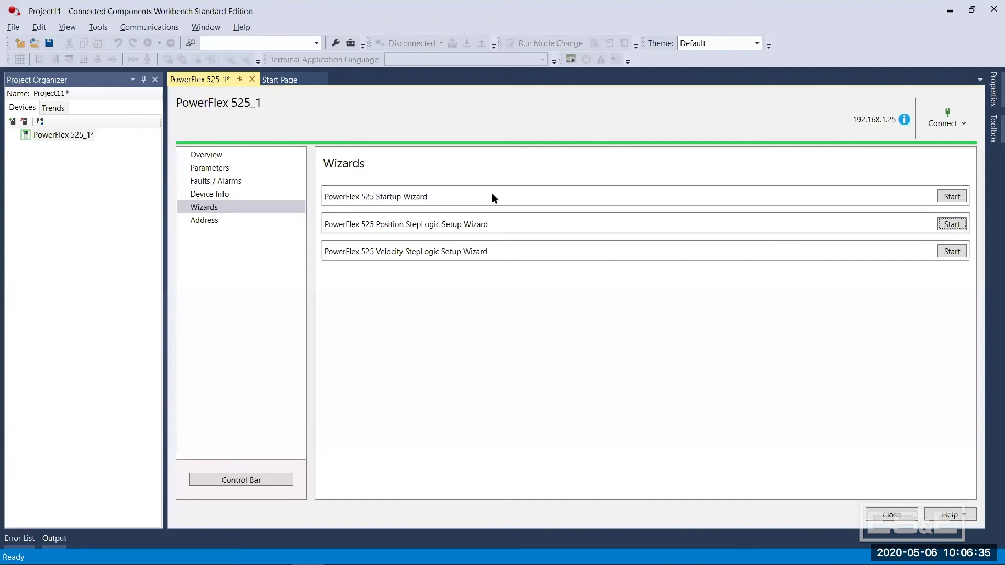
- Show the drive's Advanced Display parameters and check the Units Traveled H and Units Traveled L values
left_click(243, 162)
left_click(504, 201)
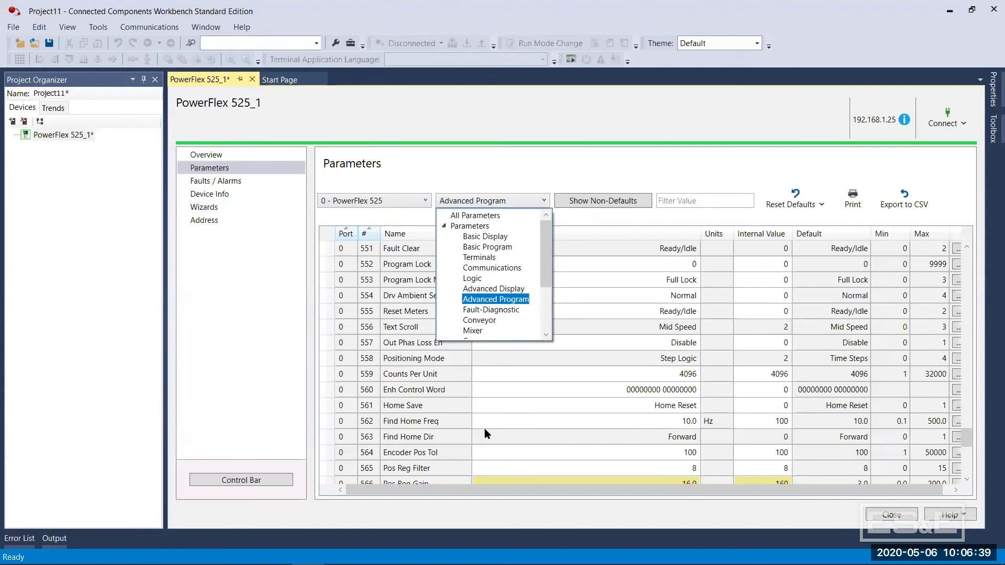
left_click(532, 450)
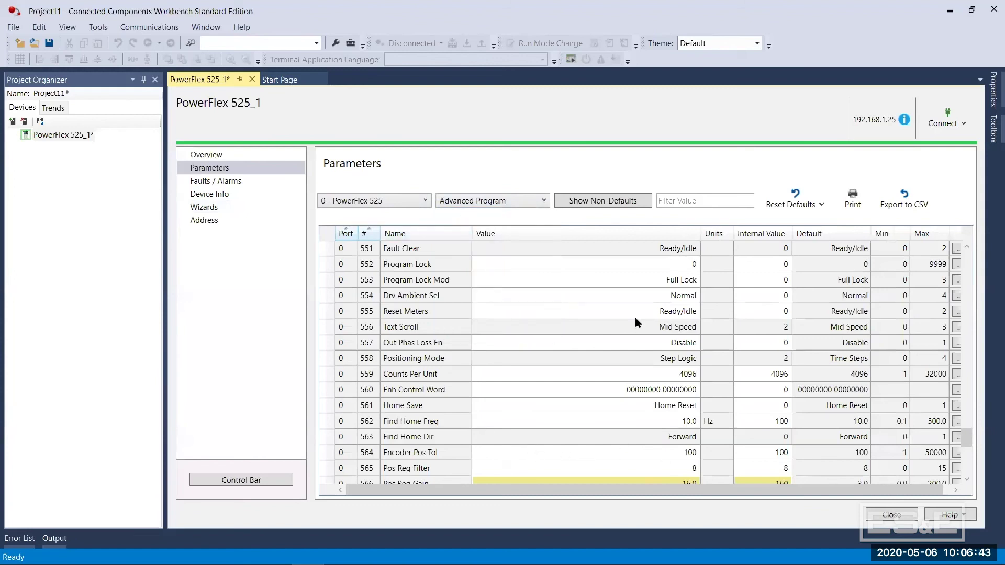
left_click(513, 202)
left_click(504, 287)
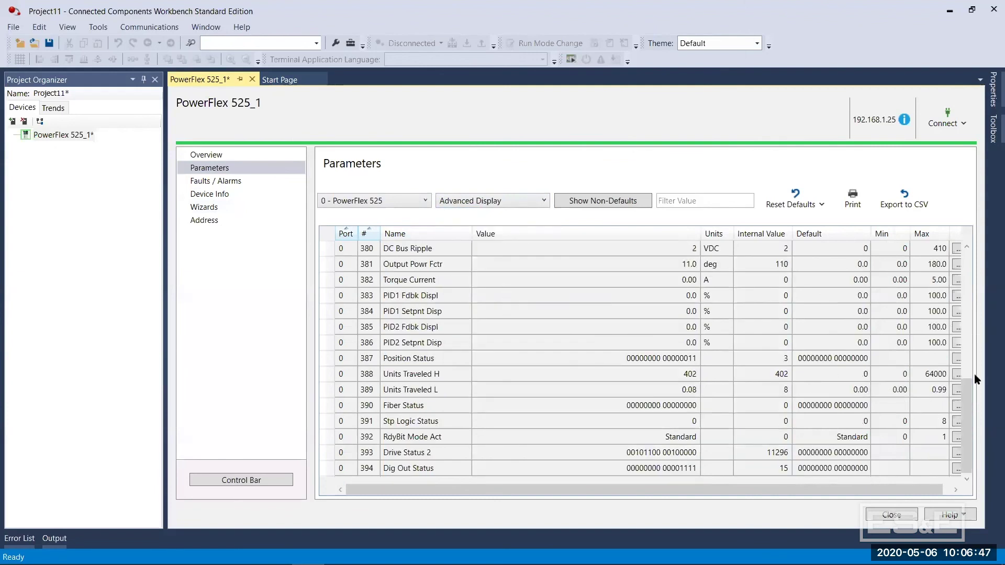
left_click_drag(960, 392, 956, 421)
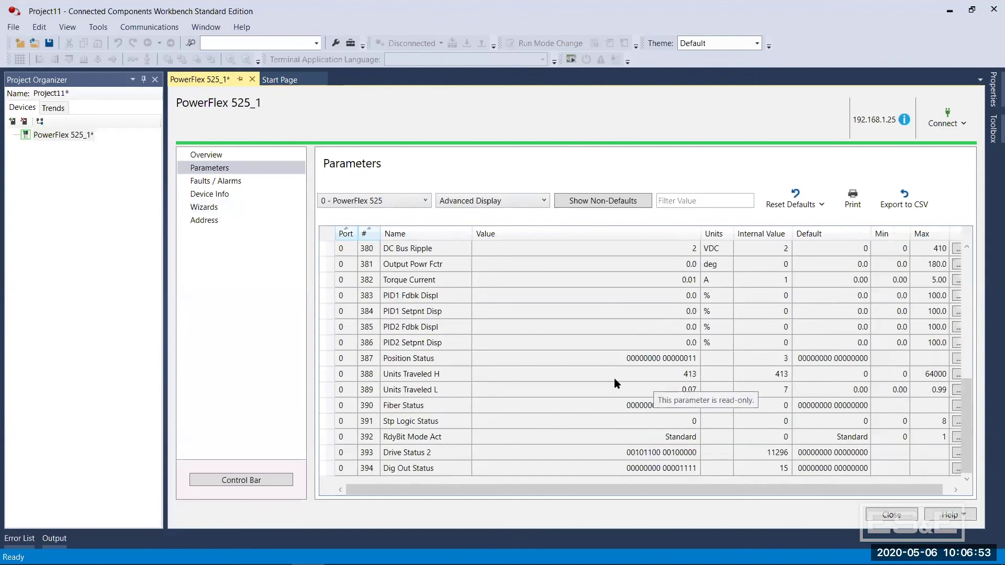